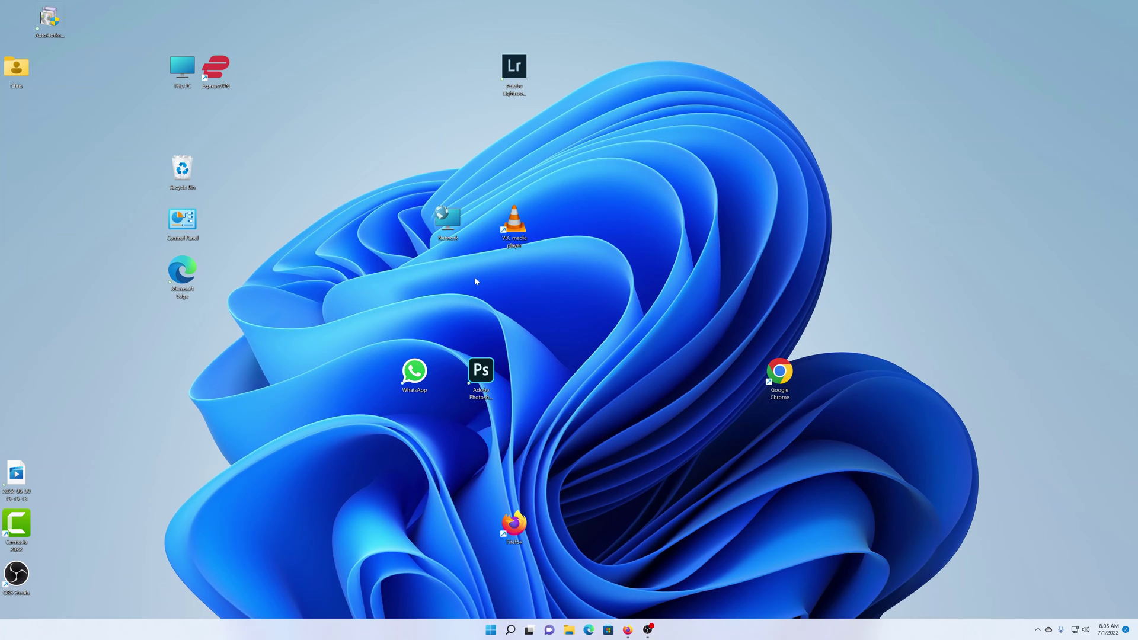
Drag the VLC media player and Recycle Bin shortcuts into the left column under the user folder
{"action": "mouse_move", "coordinate": [513, 223]}
{"action": "left_mouse_down"}
{"action": "mouse_move", "coordinate": [197, 177]}
{"action": "mouse_move", "coordinate": [13, 107]}
{"action": "left_mouse_up"}
{"action": "mouse_move", "coordinate": [182, 171]}
{"action": "left_mouse_down"}
{"action": "mouse_move", "coordinate": [79, 186]}
{"action": "mouse_move", "coordinate": [25, 176]}
{"action": "left_mouse_up"}
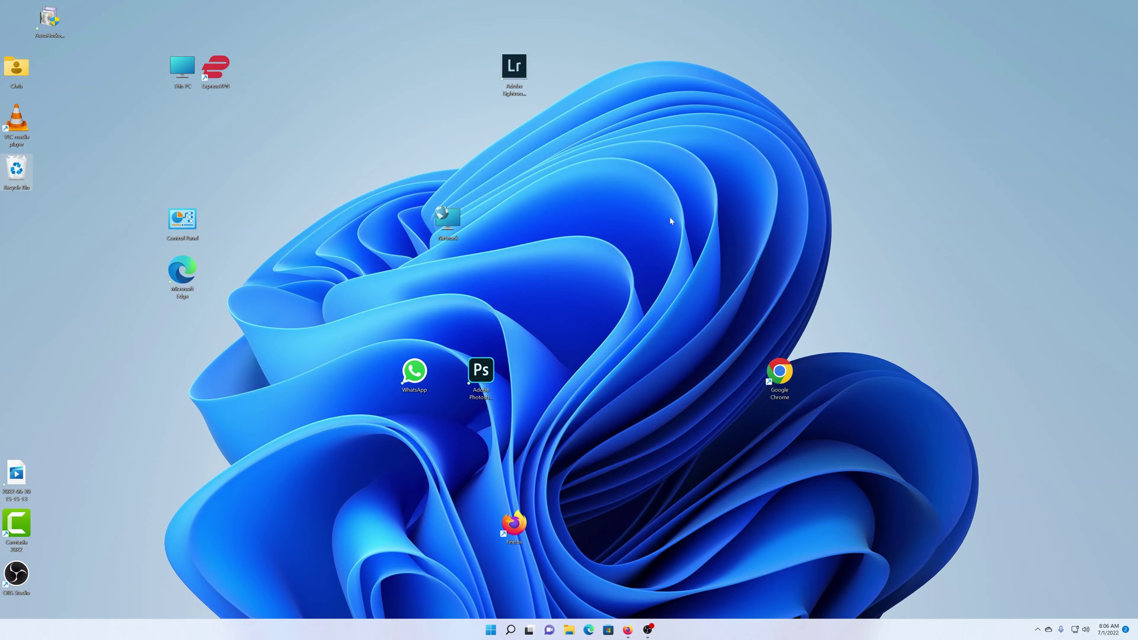
{"action": "right_click", "coordinate": [329, 100]}
{"action": "mouse_move", "coordinate": [327, 75]}
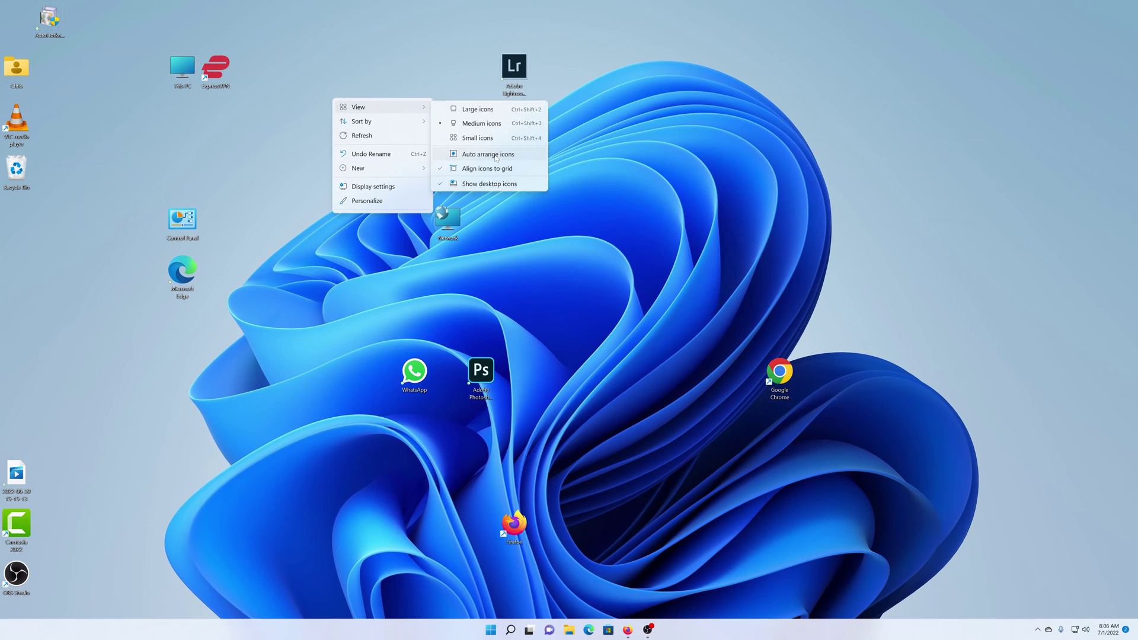
Enable Auto arrange icons in the desktop's View menu
{"action": "left_click", "coordinate": [496, 156]}
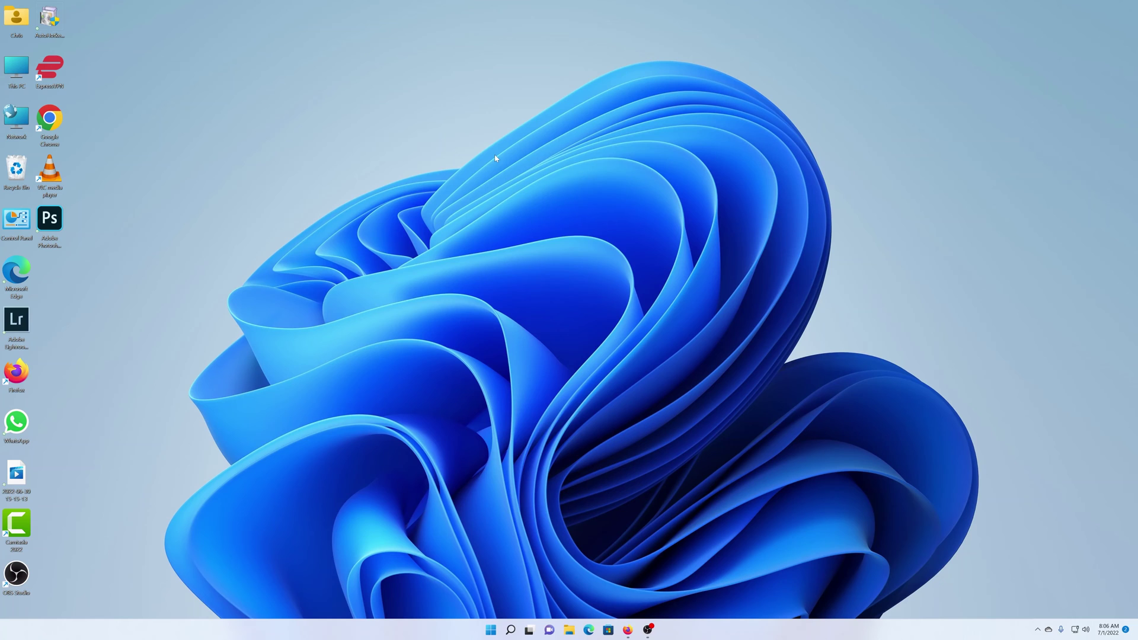
{"action": "right_click", "coordinate": [329, 90]}
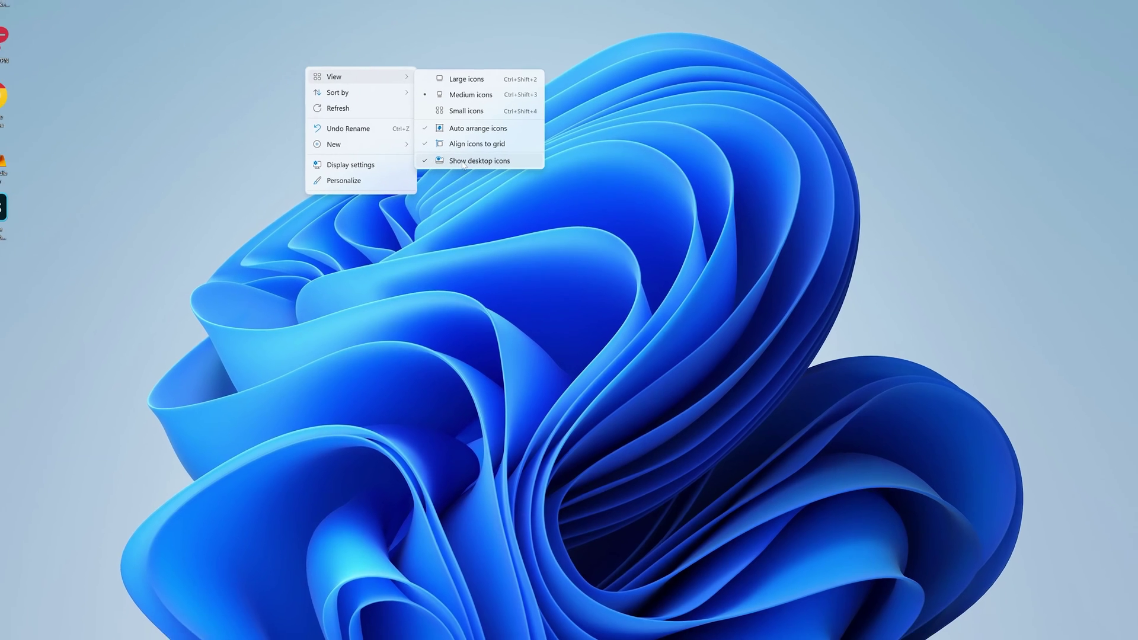
Uncheck Show desktop icons in the desktop's View menu
{"action": "left_click", "coordinate": [473, 182]}
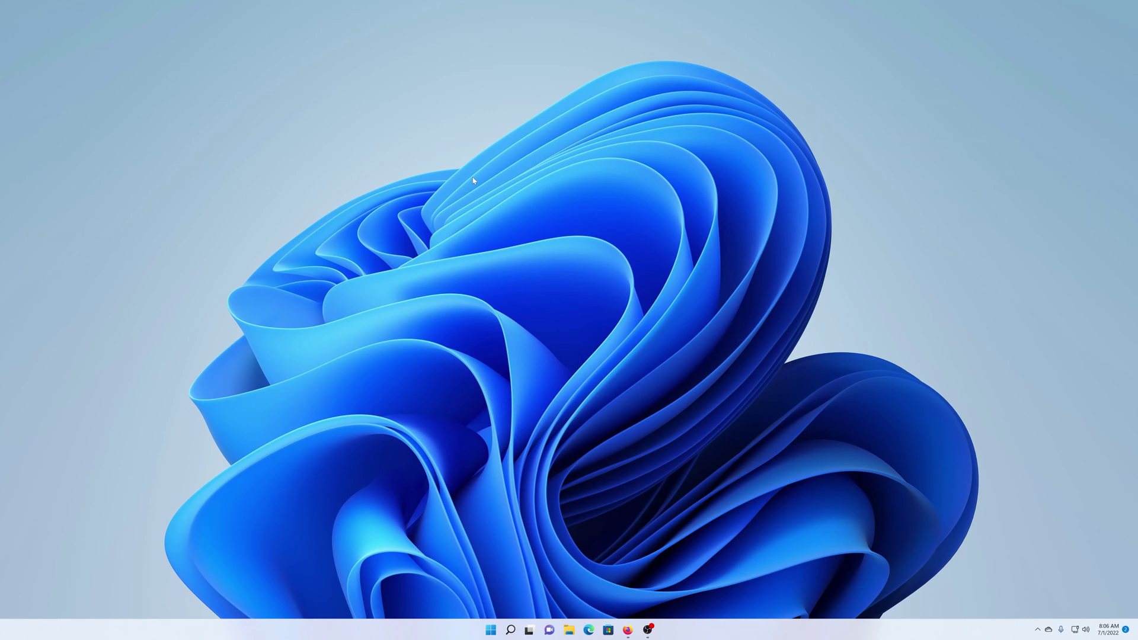
Re-check Show desktop icons in the desktop's View menu
{"action": "right_click", "coordinate": [475, 180]}
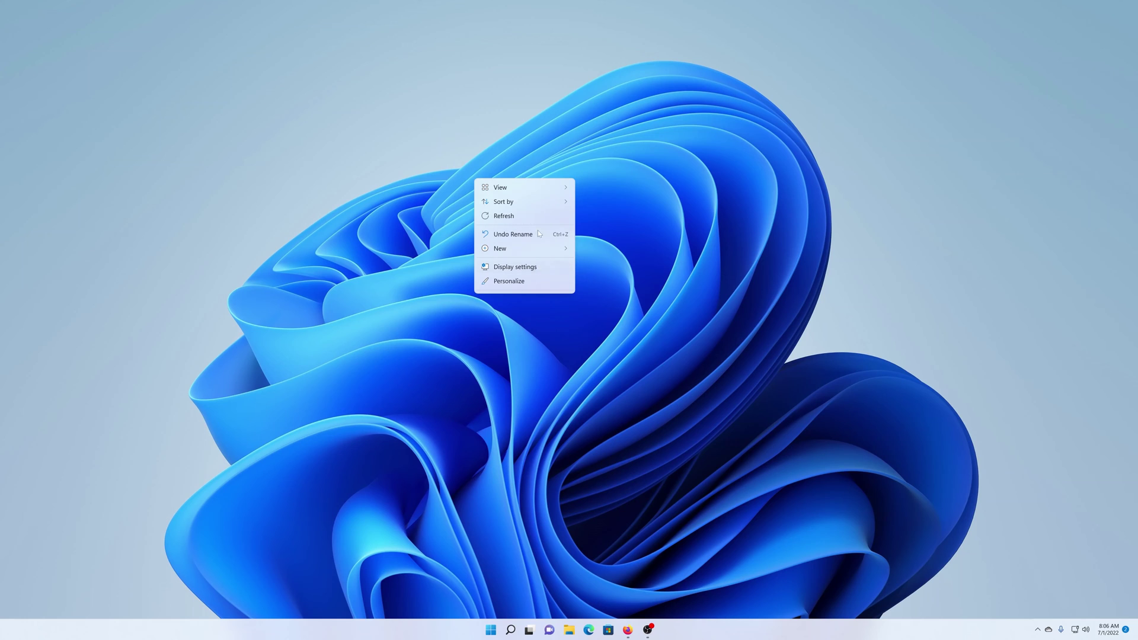
{"action": "mouse_move", "coordinate": [521, 187]}
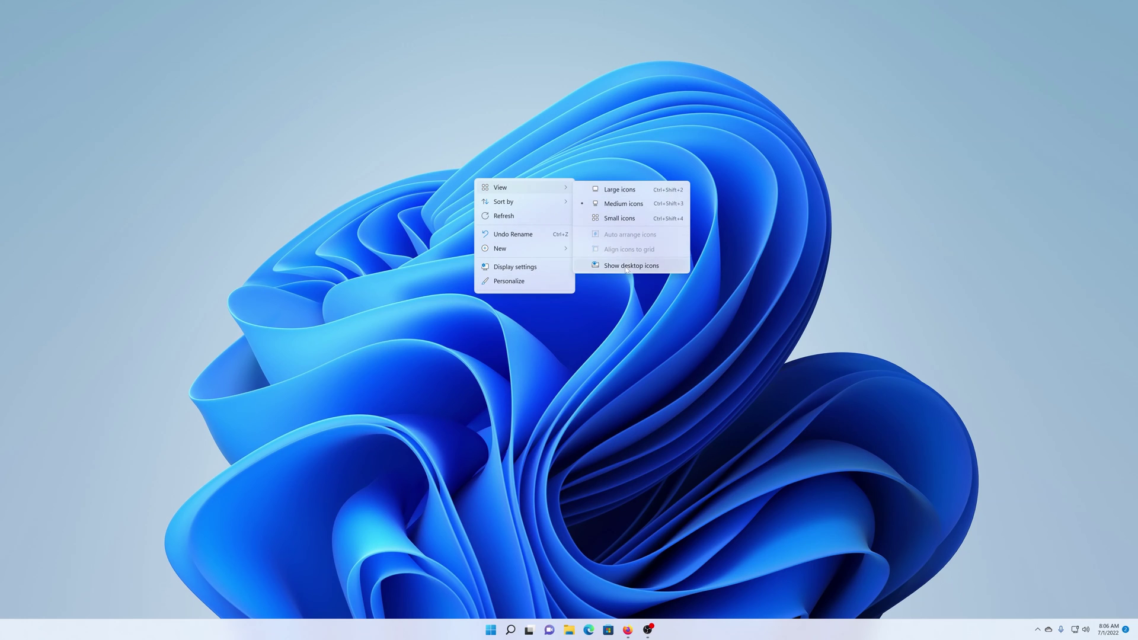
{"action": "left_click", "coordinate": [626, 269]}
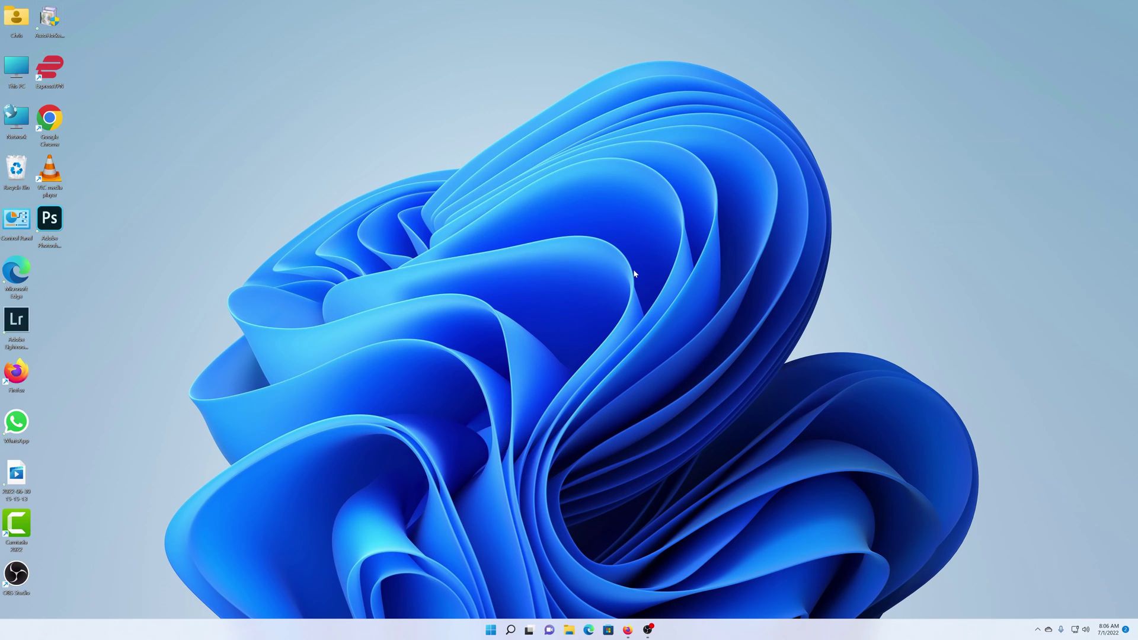